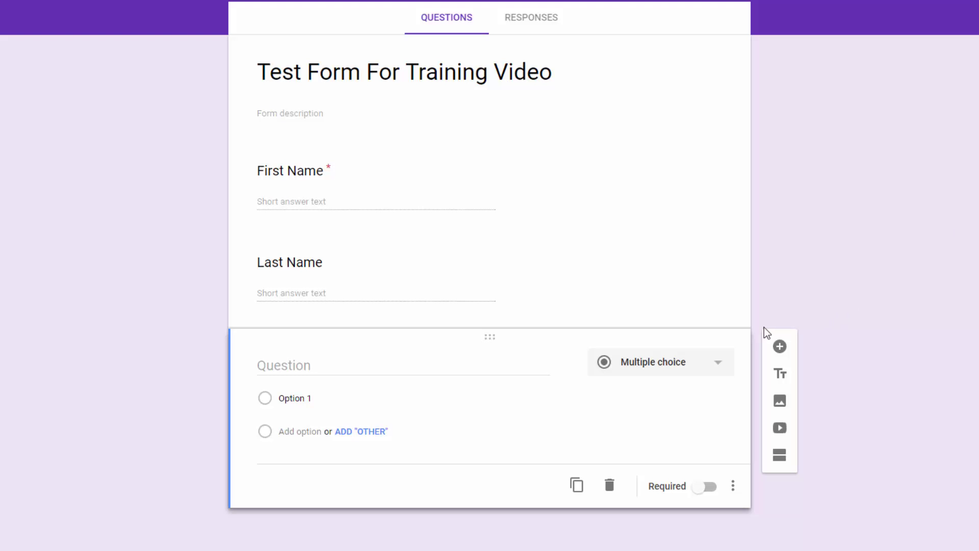
- Title the new question "What is your favorite hobby?" and set its answer type to Paragraph
click(354, 366)
text(W)
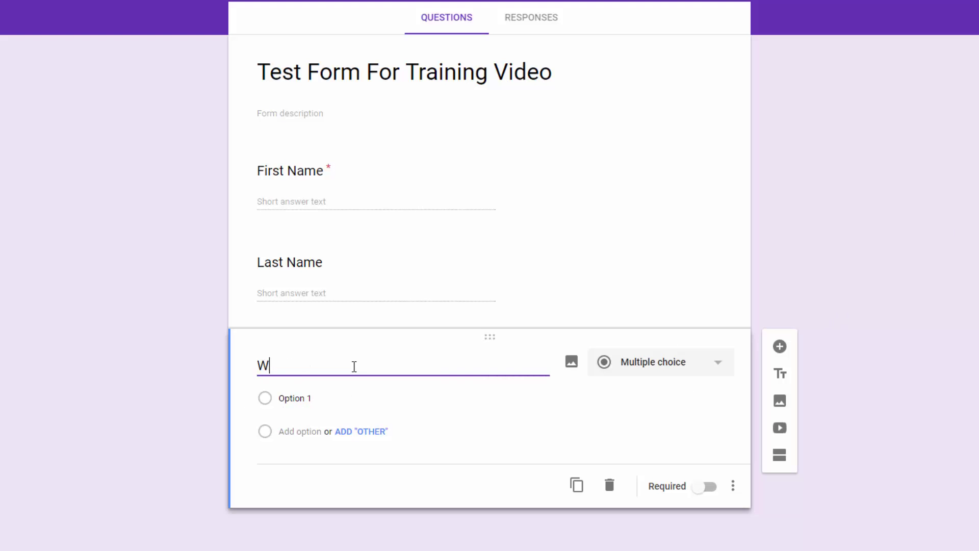
text(hat is y)
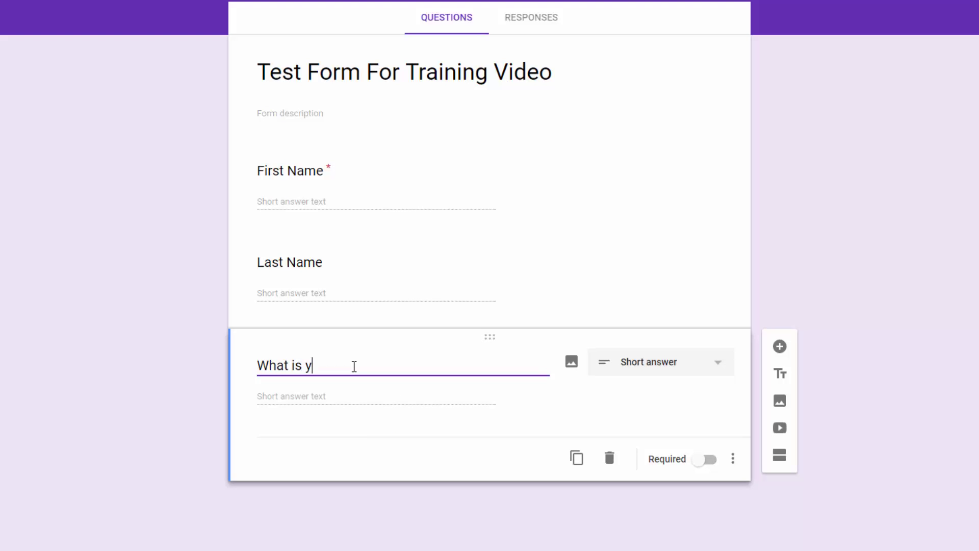
text(our favorite hobby?)
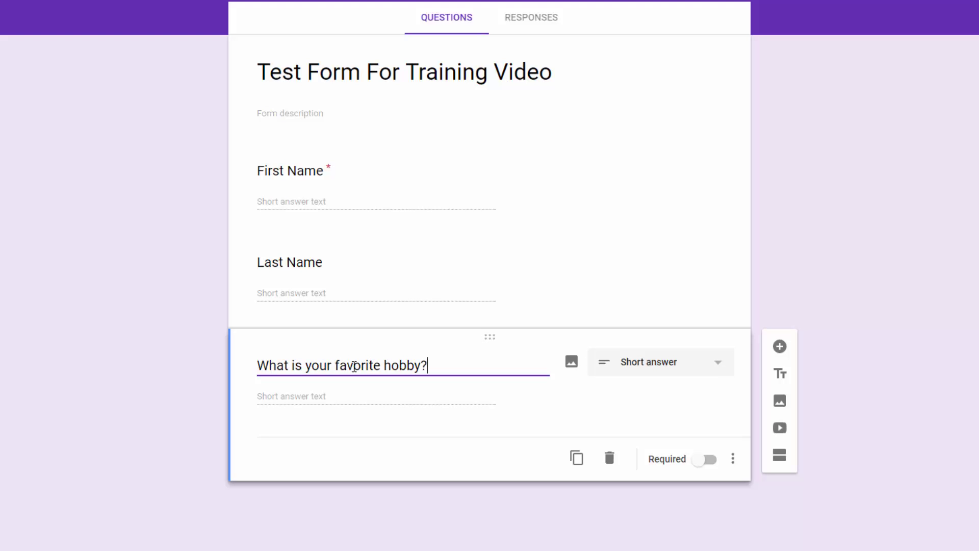
key(Tab)
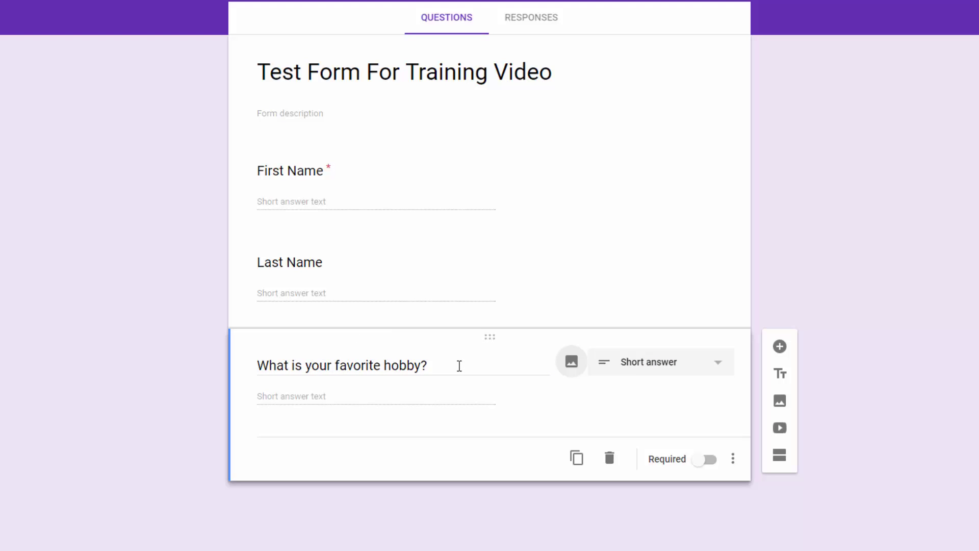
click(711, 372)
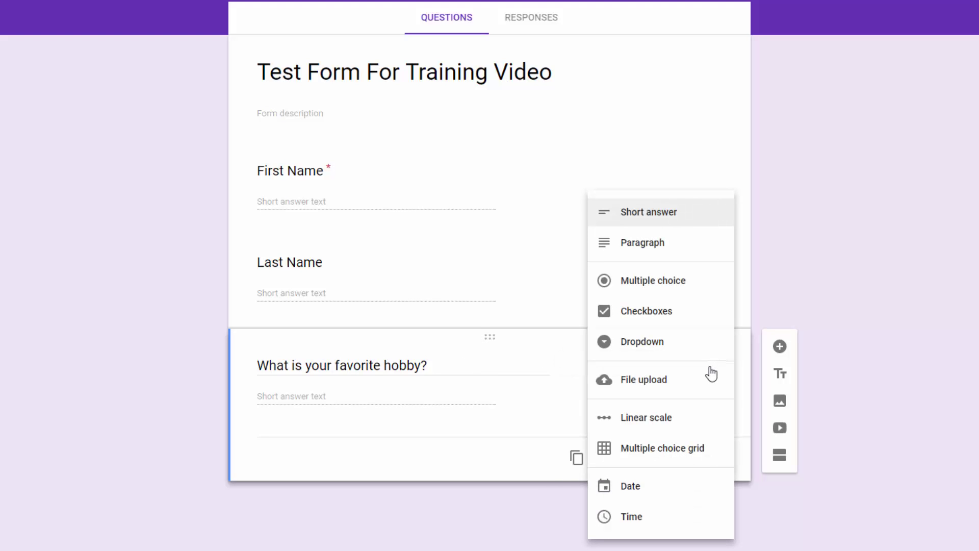
click(643, 243)
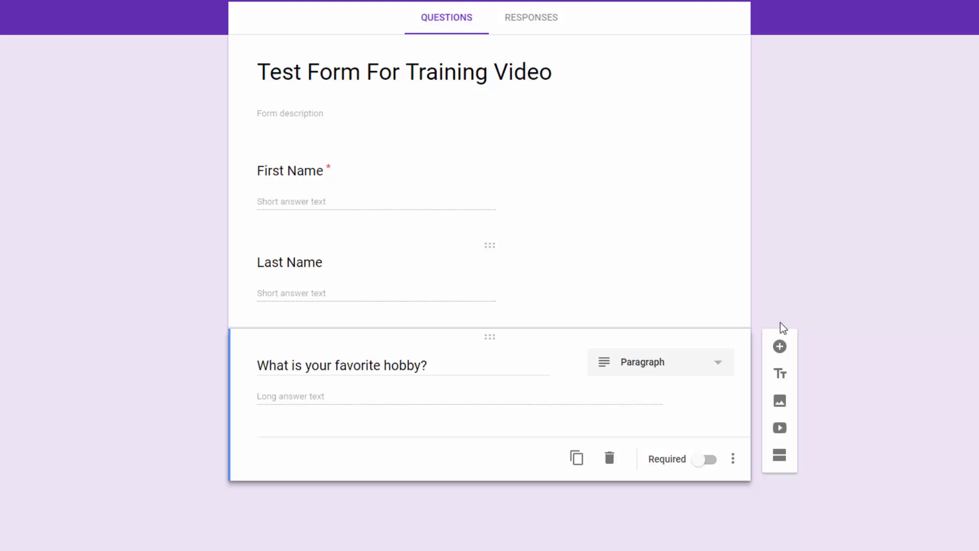
- Add the multiple choice question "Do you like Ice Cream?" with all suggested answers: Yes, No and Maybe
click(779, 348)
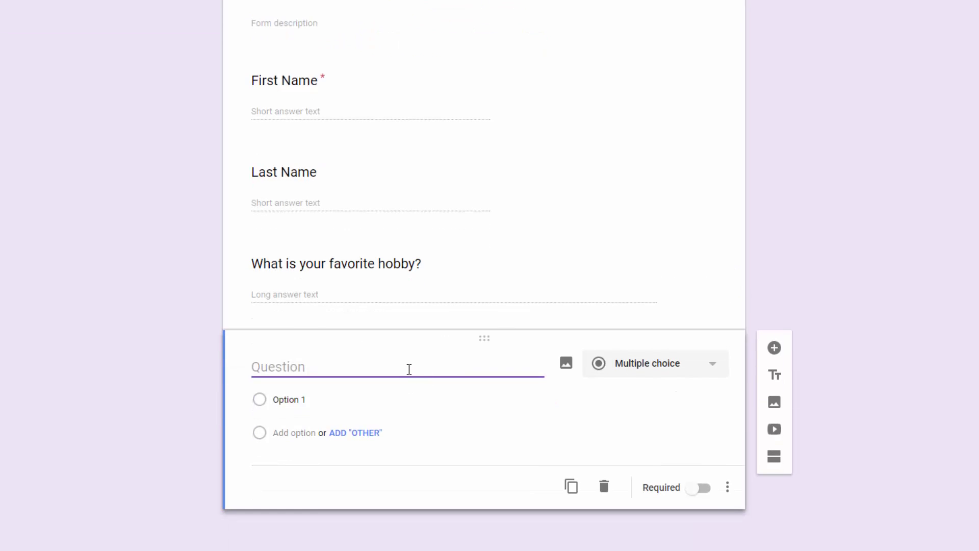
text(Do you like l)
text(ce )
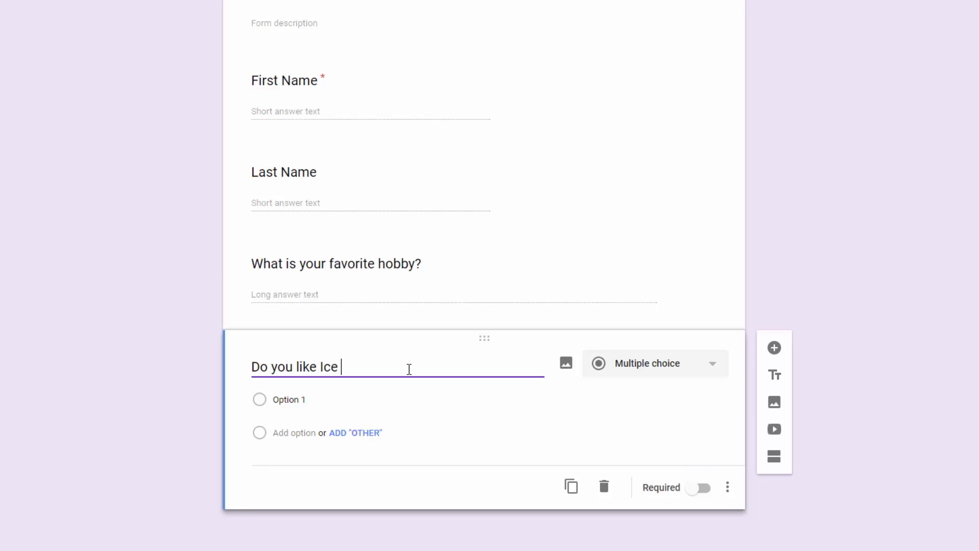
text(Cream?)
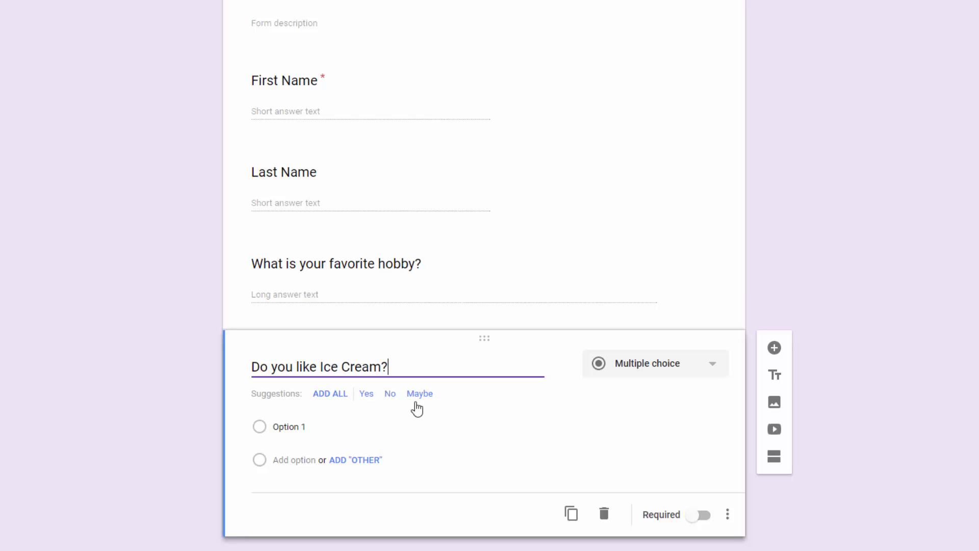
click(325, 395)
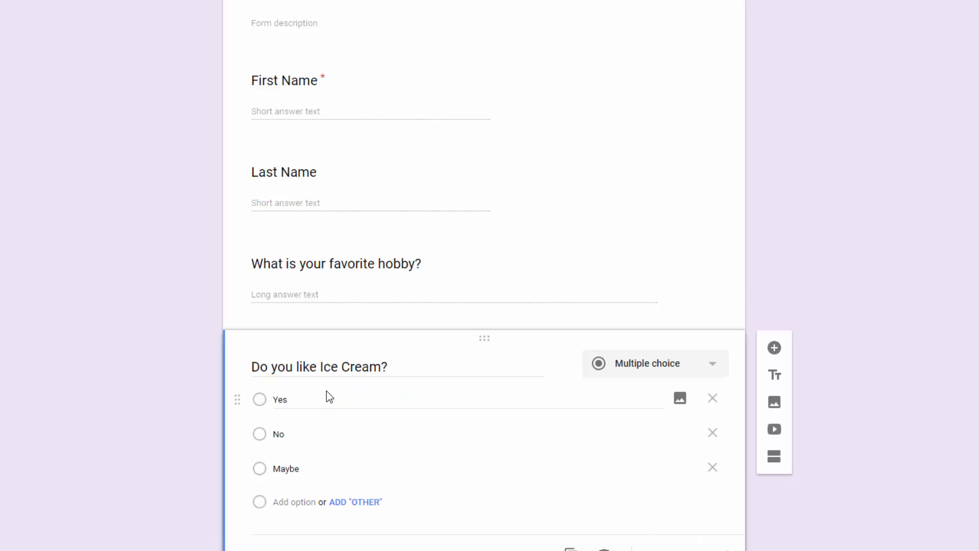
- Add the question "Please pick your 3 favorite ice creams flavors?" and include an Other option among its checkboxes
scroll(370, 424, down, 1)
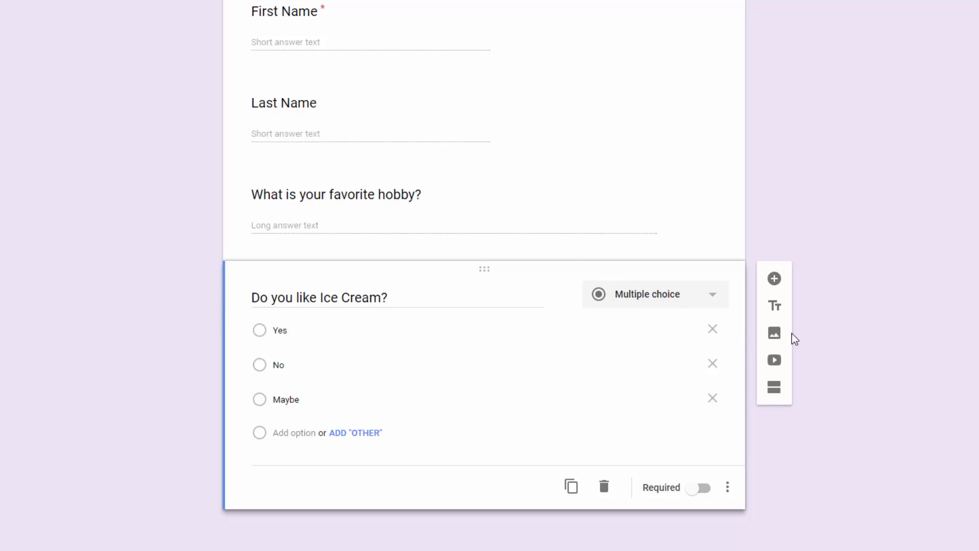
click(774, 280)
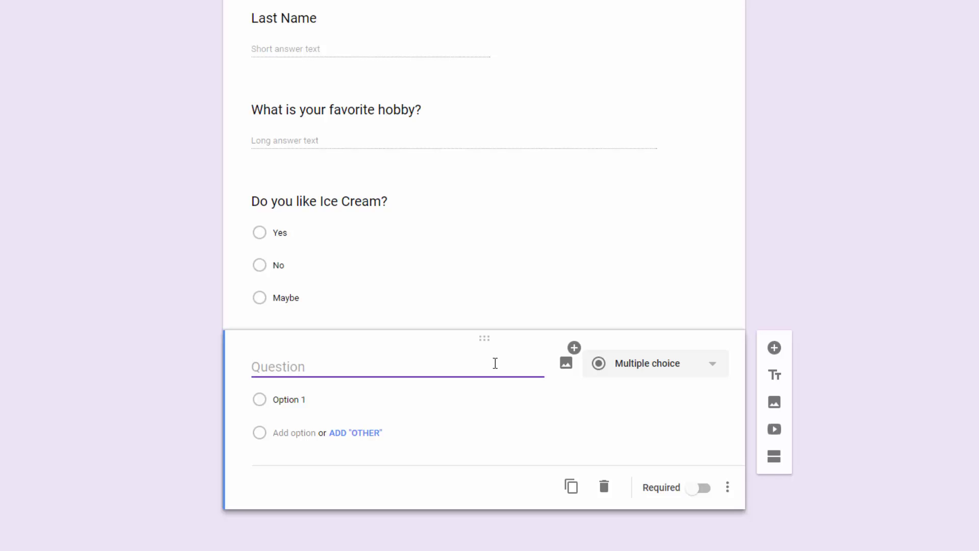
text(Please pick )
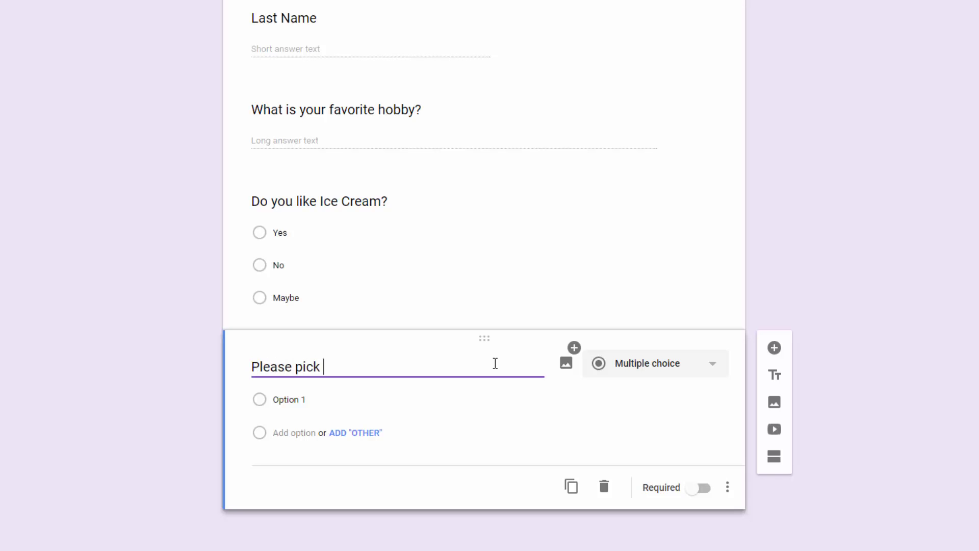
text(your 3 favori)
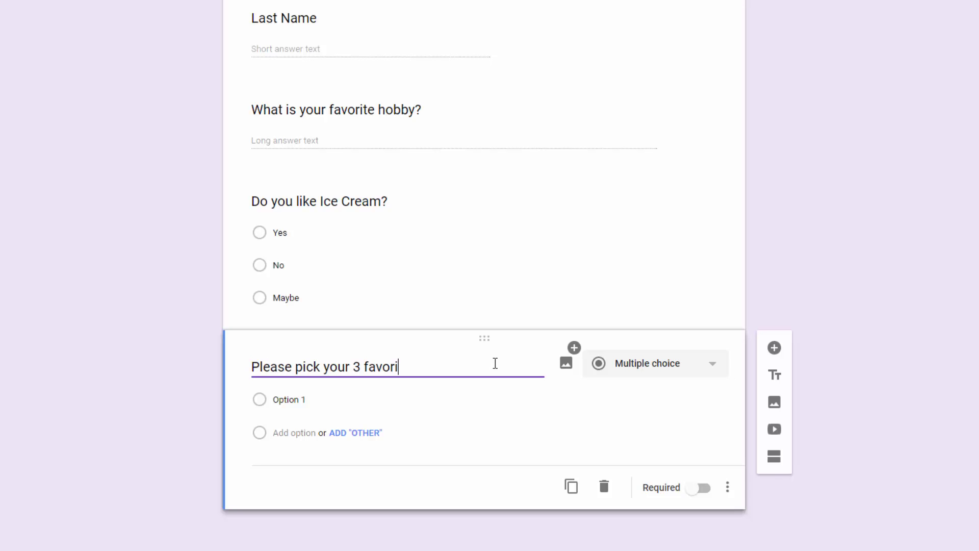
text(te ice cream)
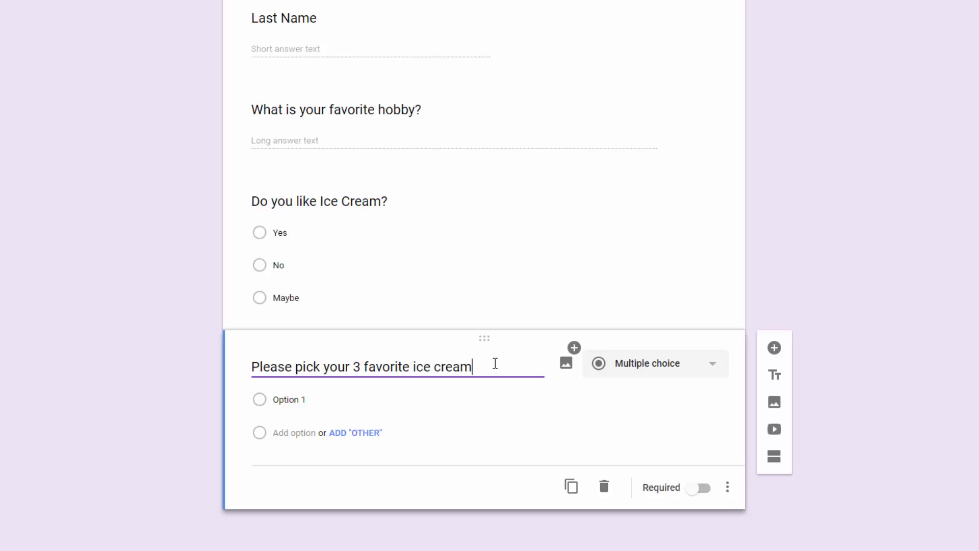
text(s flavors?)
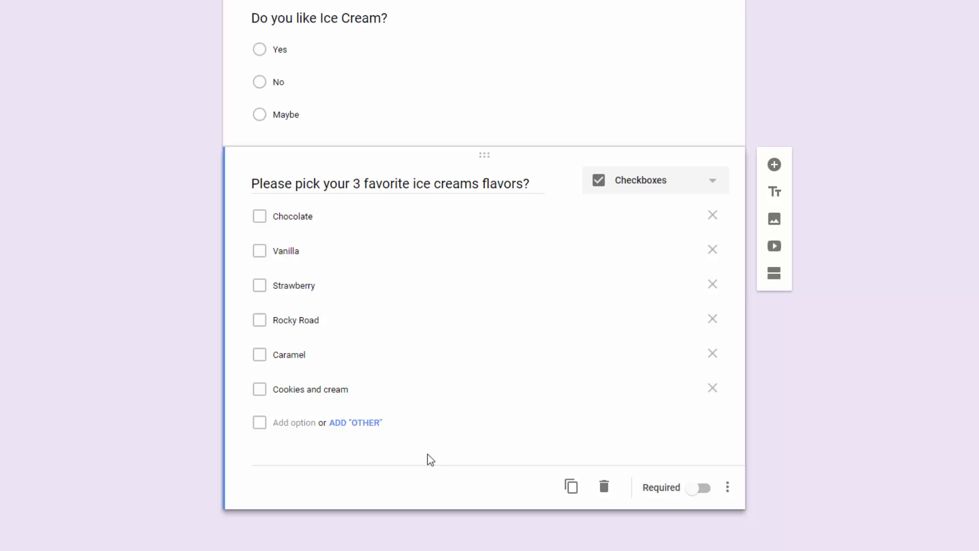
click(357, 424)
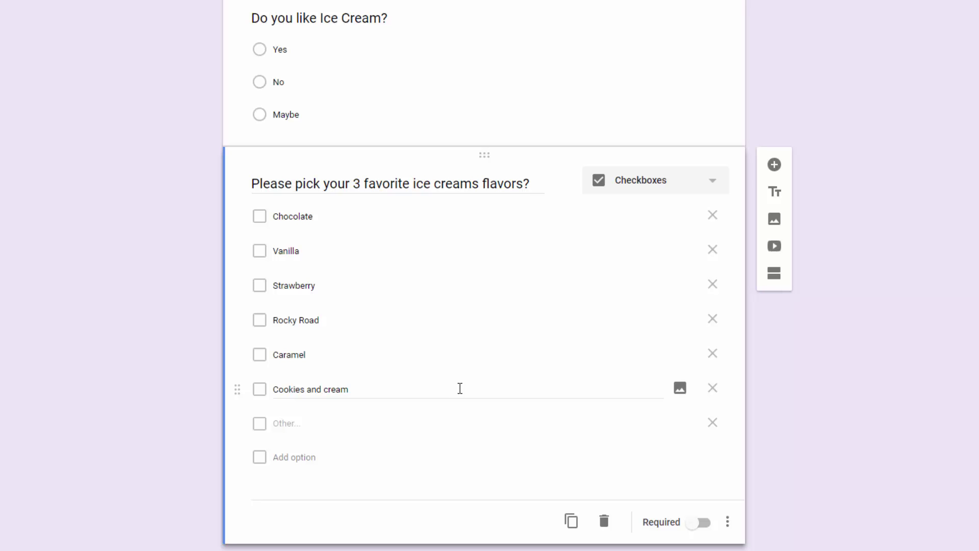
- Add a File upload question below the ice cream flavors question and agree to let respondents upload files to Drive
scroll(770, 404, down, 1)
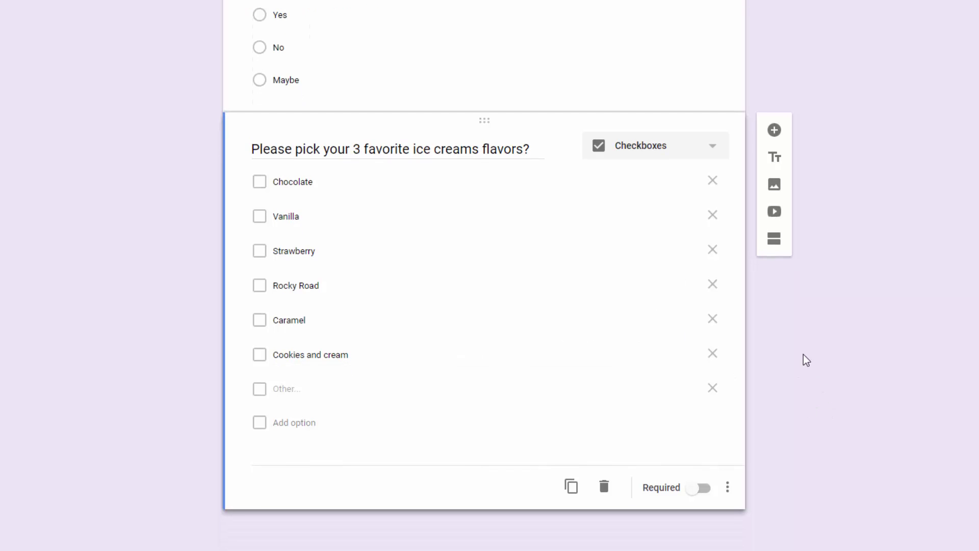
click(776, 131)
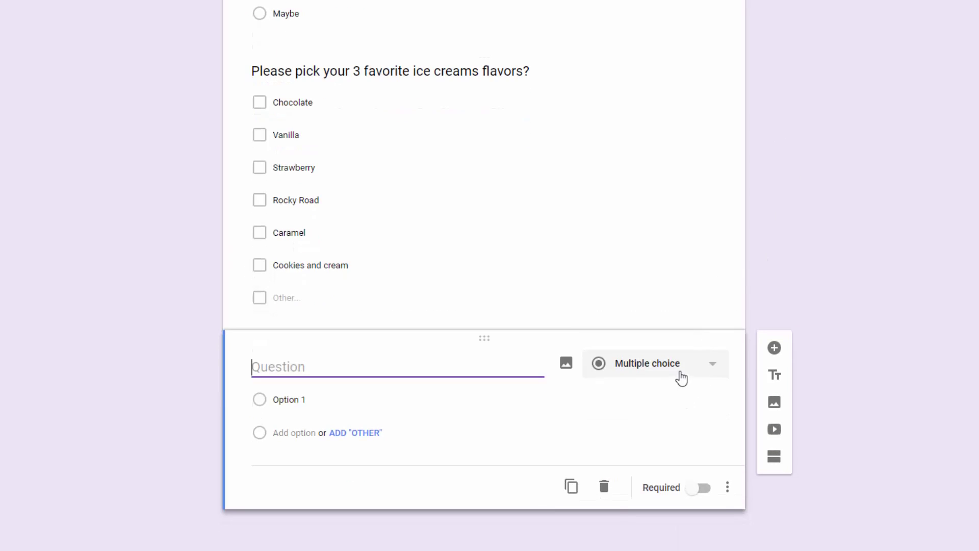
click(680, 374)
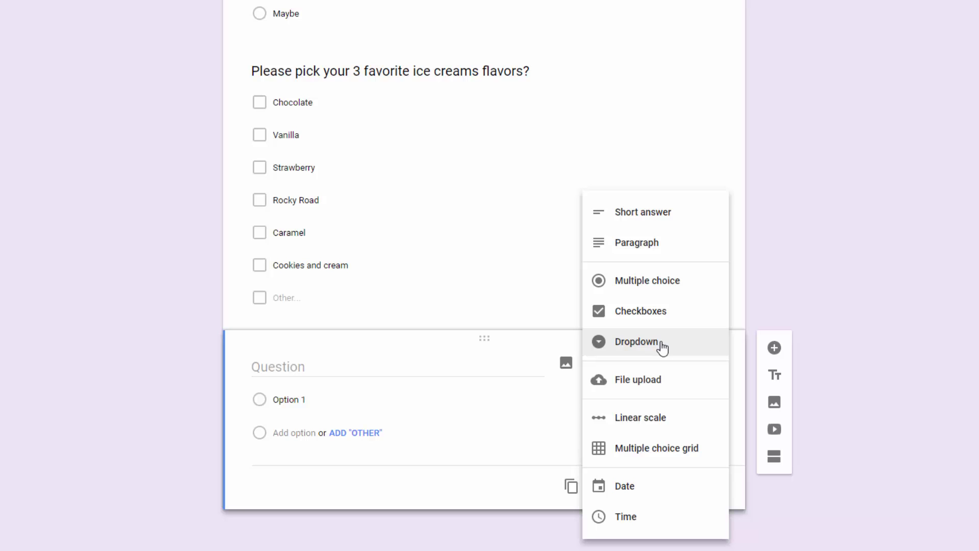
click(647, 390)
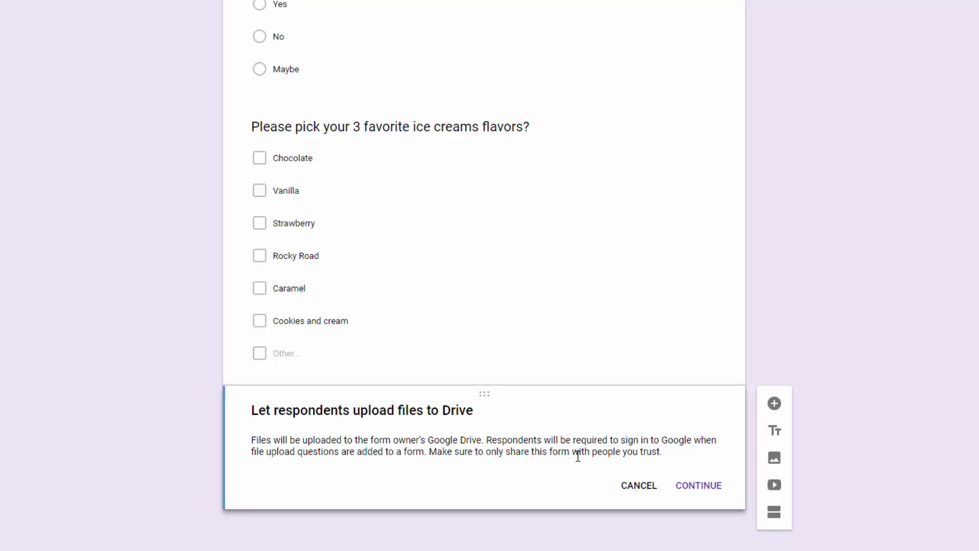
click(700, 490)
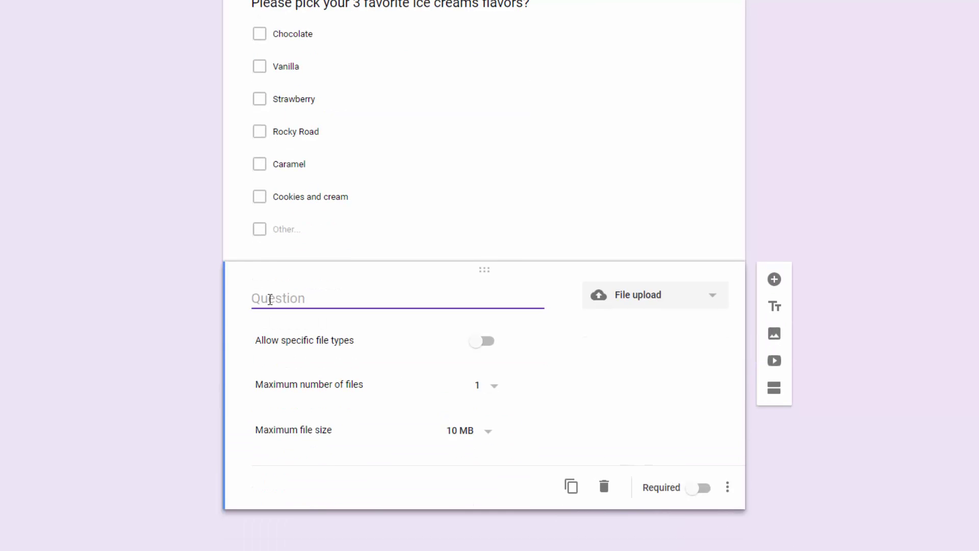
- Title the file upload question "Please upload your resume." and restrict the allowed file types to PDF
click(270, 297)
text(Please upload your resume?)
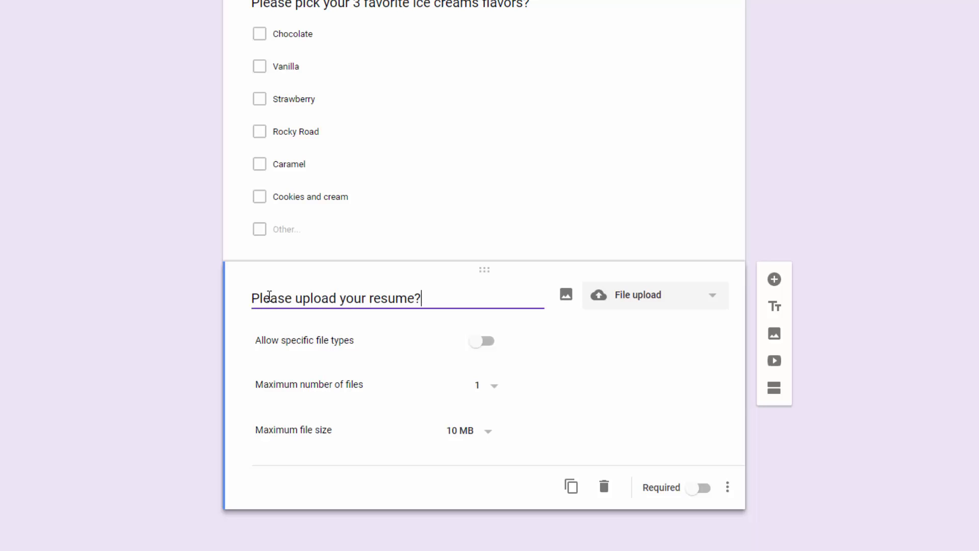
key(BackSpace)
text(.)
click(484, 342)
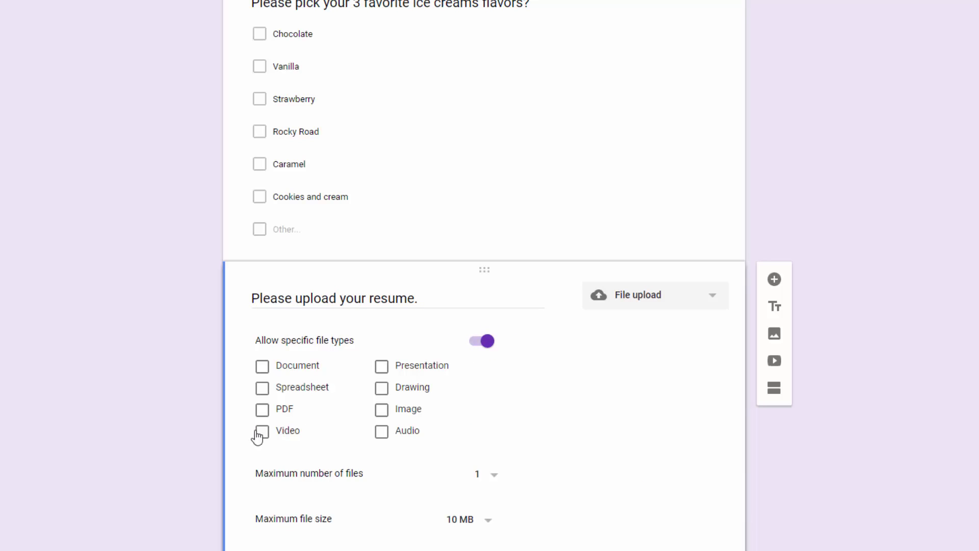
click(262, 410)
- Add a Linear scale question titled "How helpful is this survey?" below the resume upload
scroll(522, 428, down, 2)
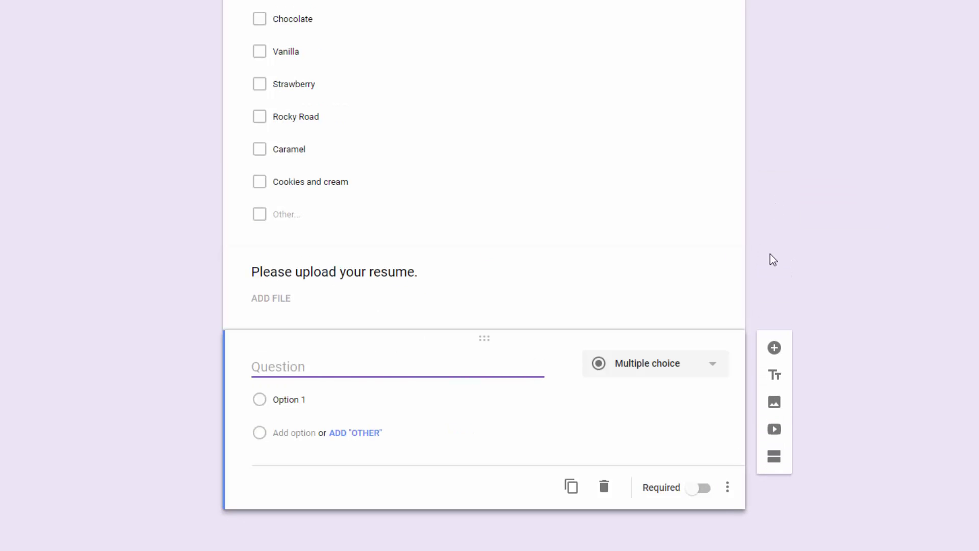
click(680, 366)
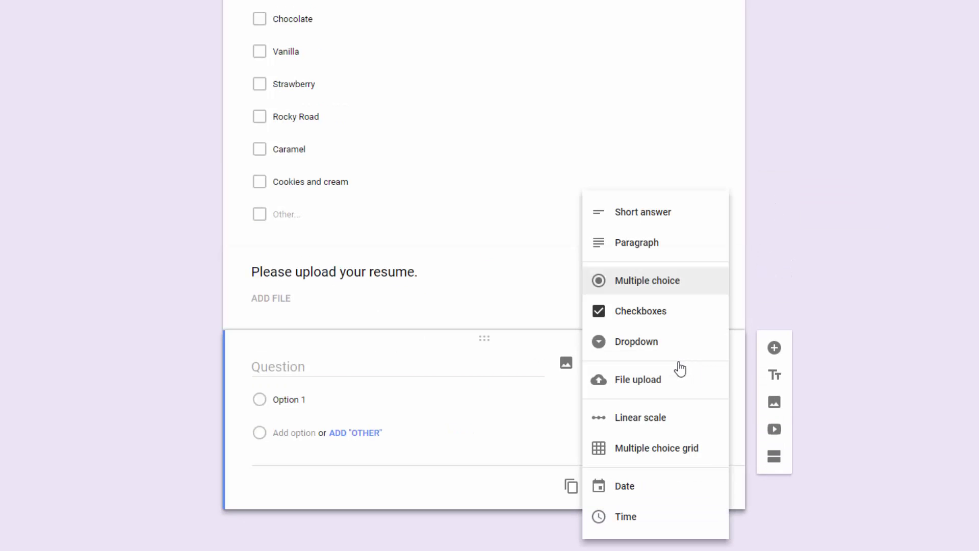
click(659, 426)
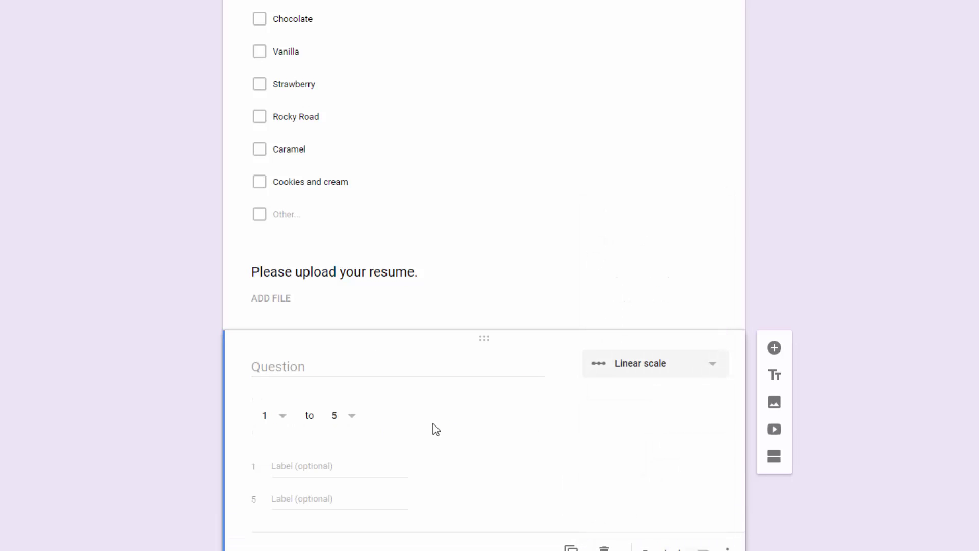
click(334, 359)
text(H)
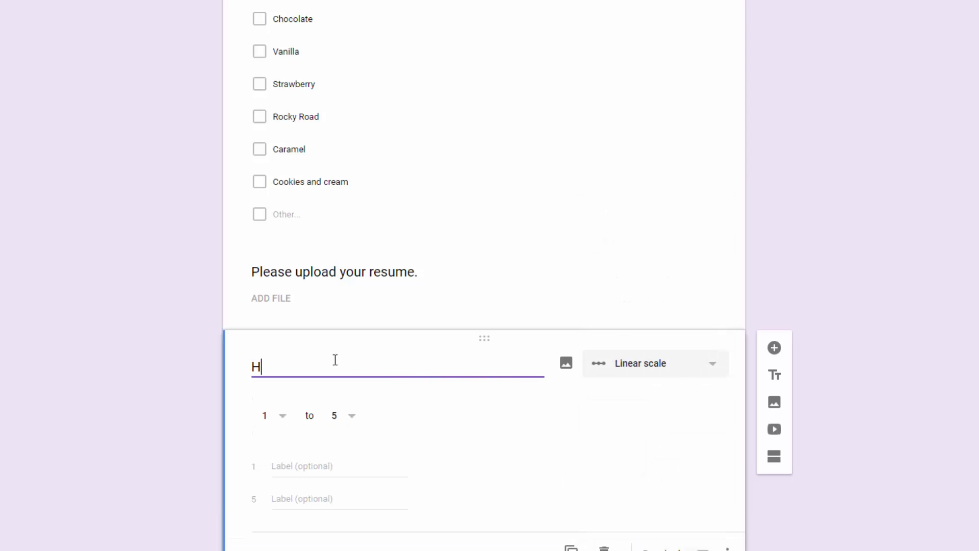
text(ow helpful is this survey?)
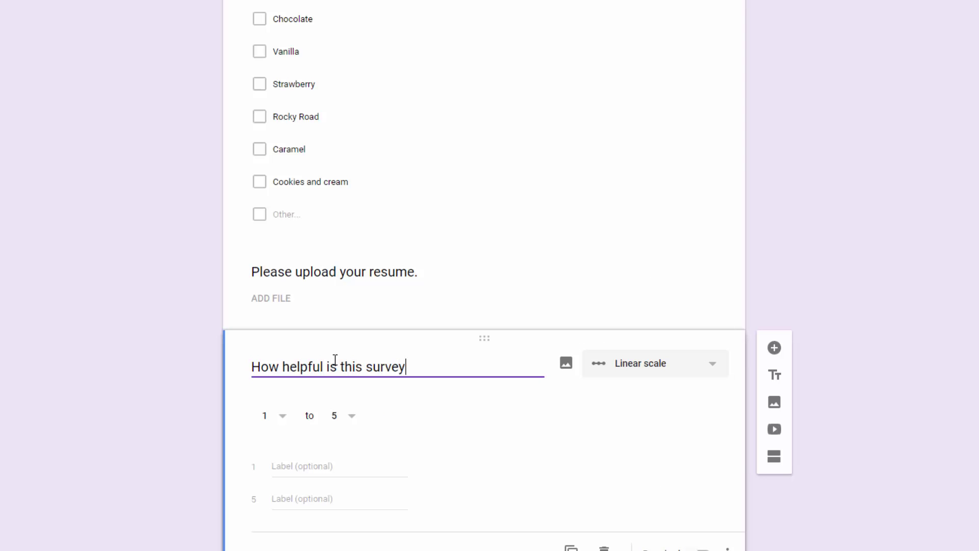
- Label the scale's value 1 "Not Helpful" and its value 5 "Extremely Helpful"
click(282, 467)
text(Od)
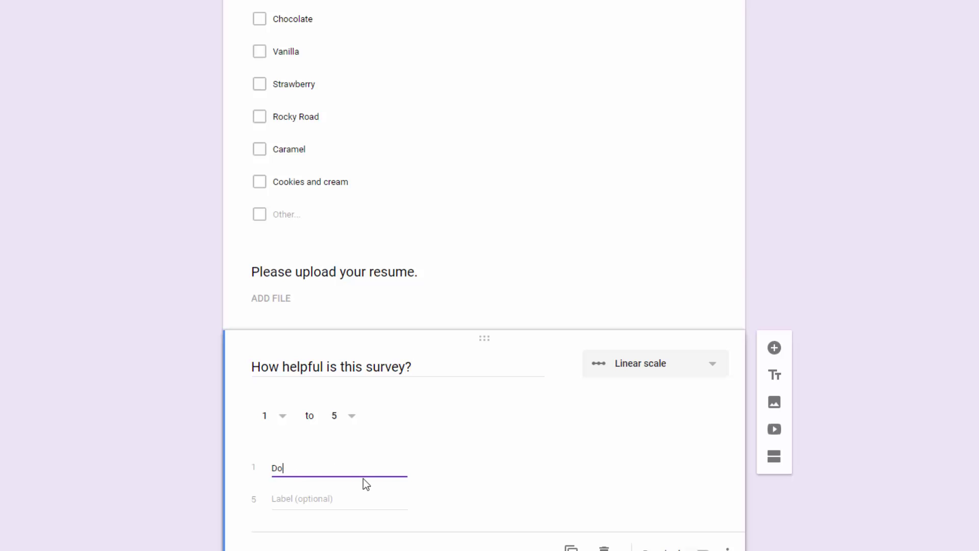
key(BackSpace)
key(BackSpace)
text(Not Helpful)
click(351, 495)
text(Extre)
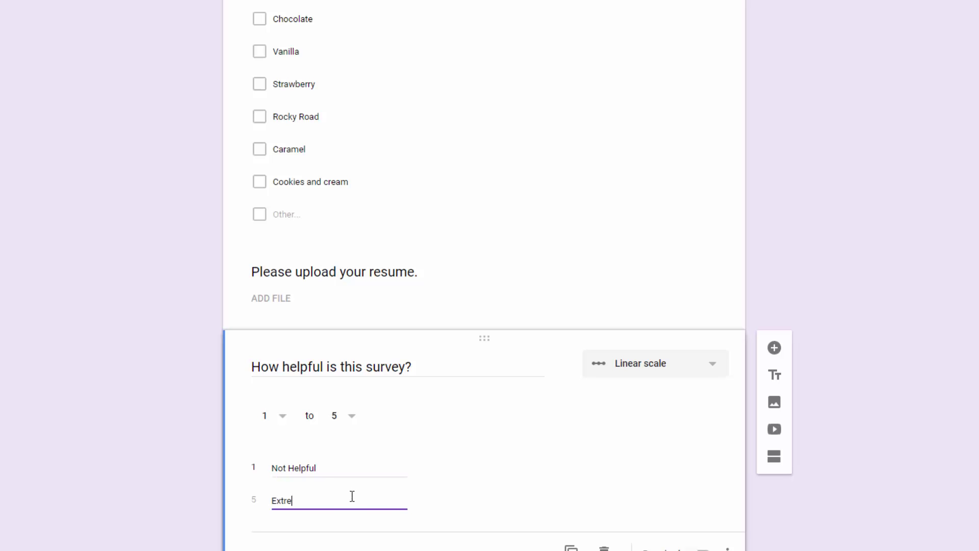
text(mely Helpful)
- Add another question below the survey helpfulness scale and set its type to Multiple choice grid
scroll(423, 468, down, 1)
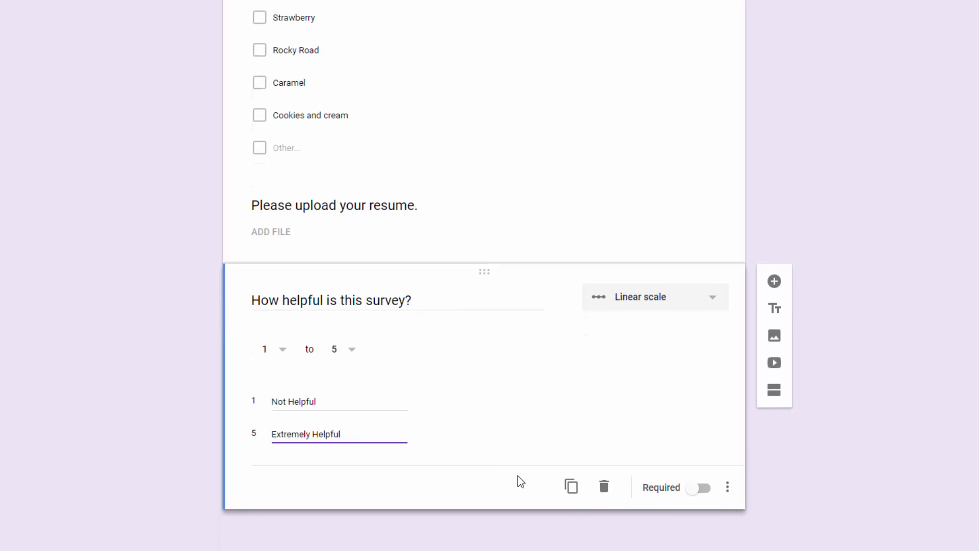
click(773, 281)
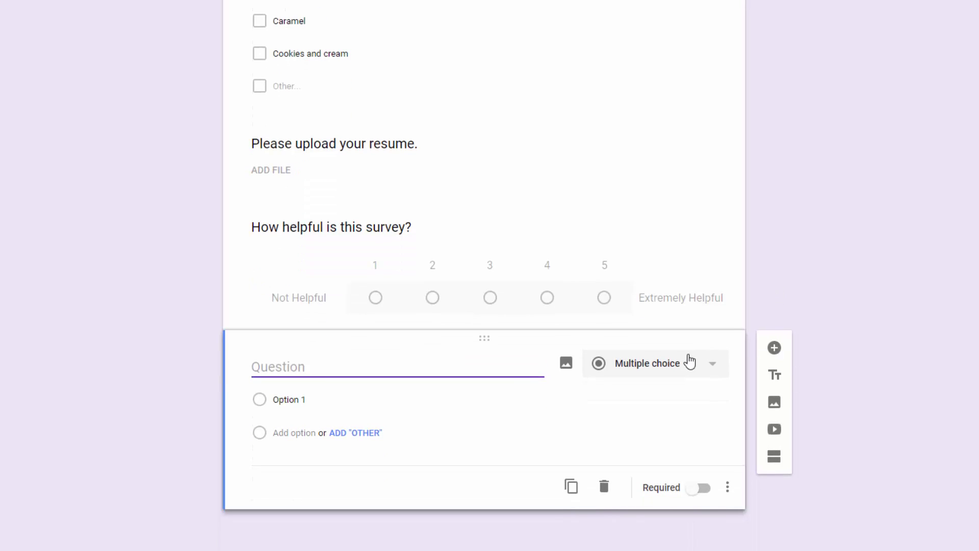
click(687, 363)
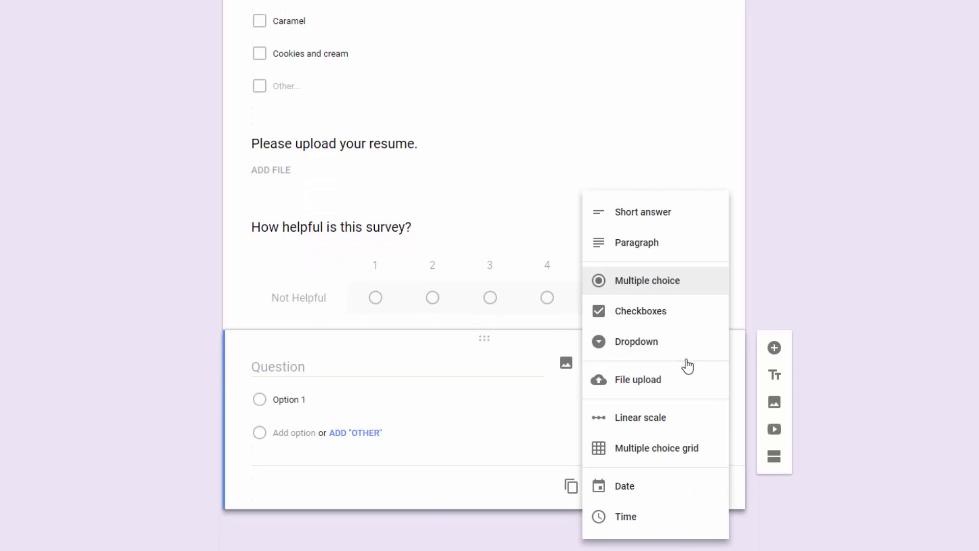
click(645, 448)
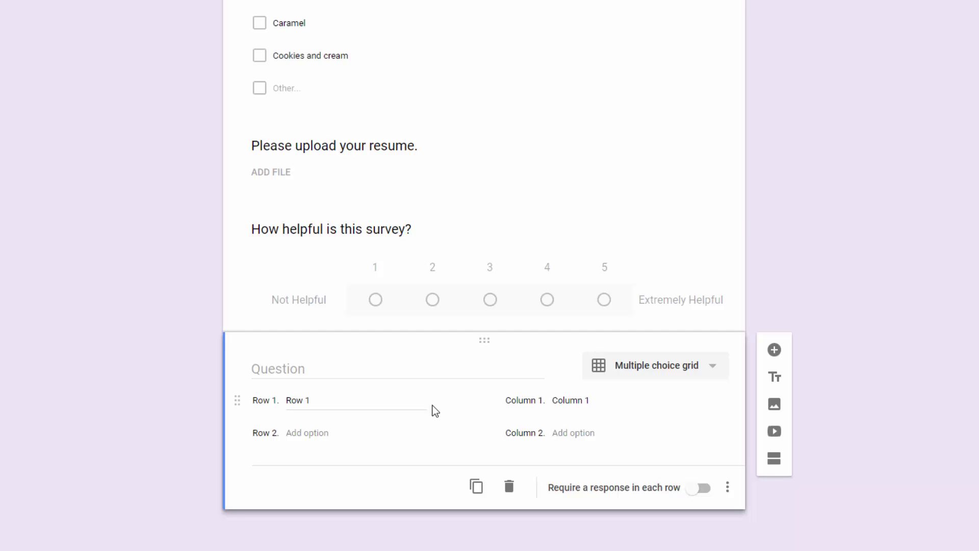
- Title the multiple choice grid question "Please share rate your feelings on Ice Cream" and name its first row "Chocolate"
click(344, 370)
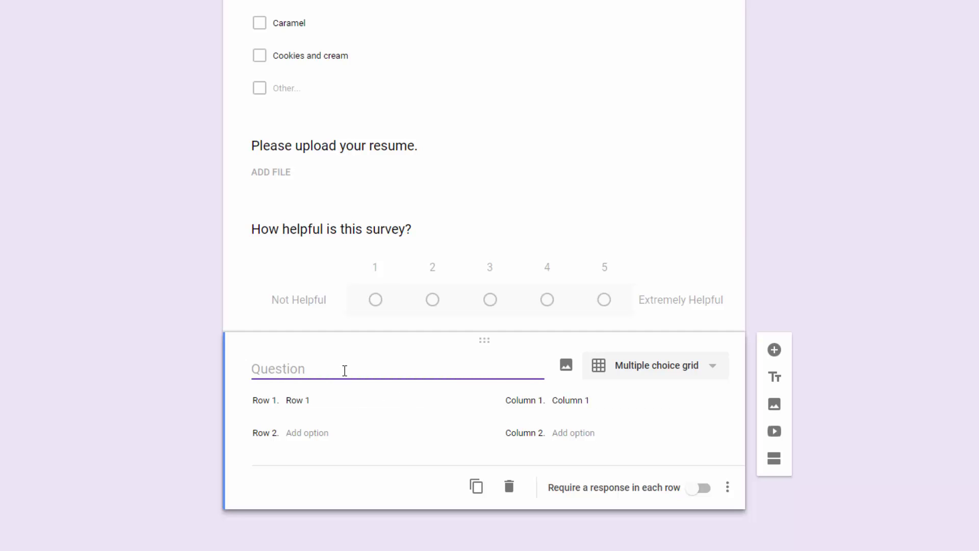
text(Please share your fe)
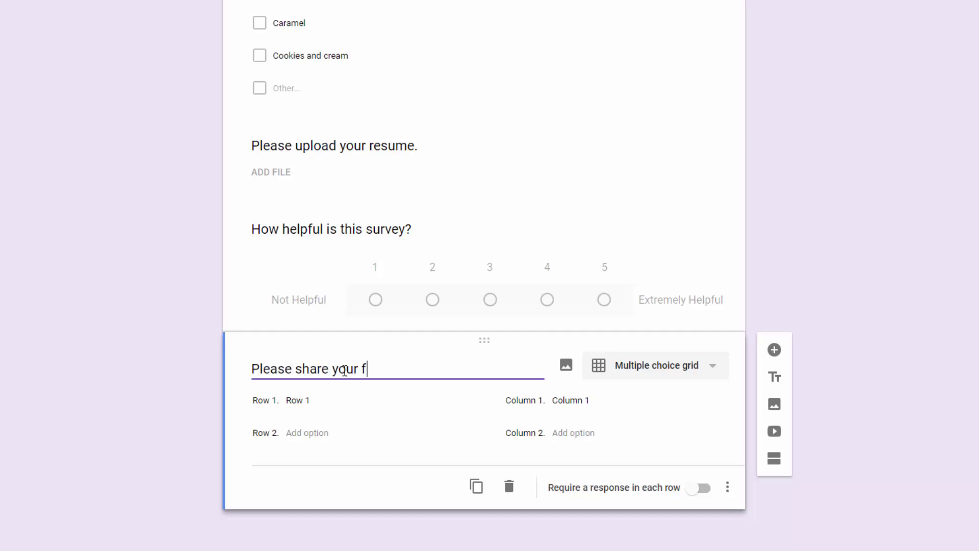
key(BackSpace)
key(BackSpace)
key(BackSpace)
key(BackSpace)
key(BackSpace)
key(BackSpace)
key(BackSpace)
text(rate your feelings o)
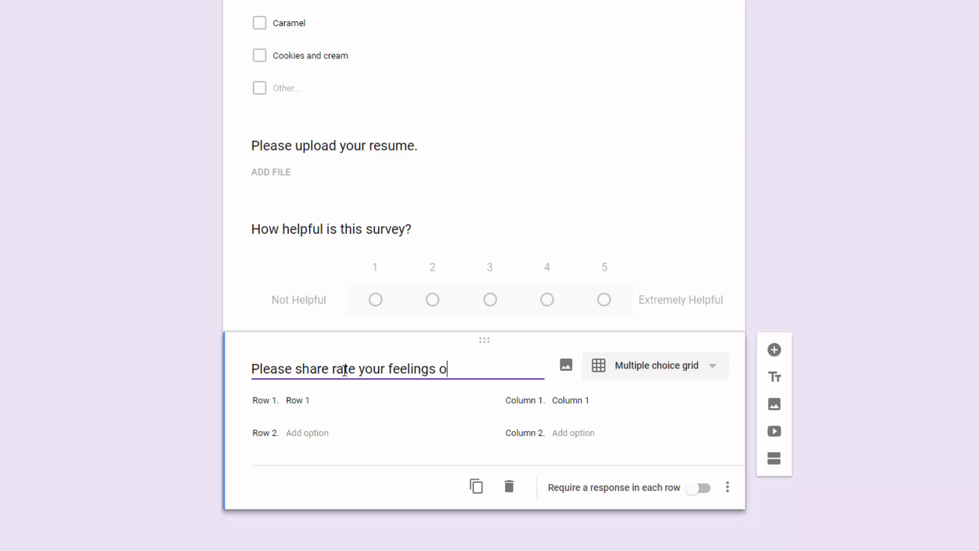
text(n Ice Cream)
click(304, 403)
text(Chocolate)
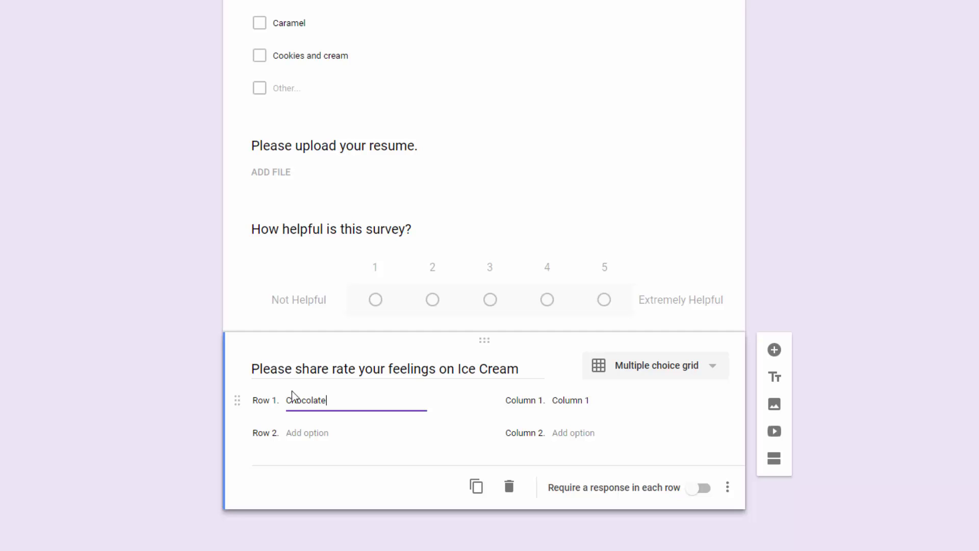
- Give the ice cream grid three columns named "HATE IT", "Kind of like it" and "LOVE IT"
click(517, 402)
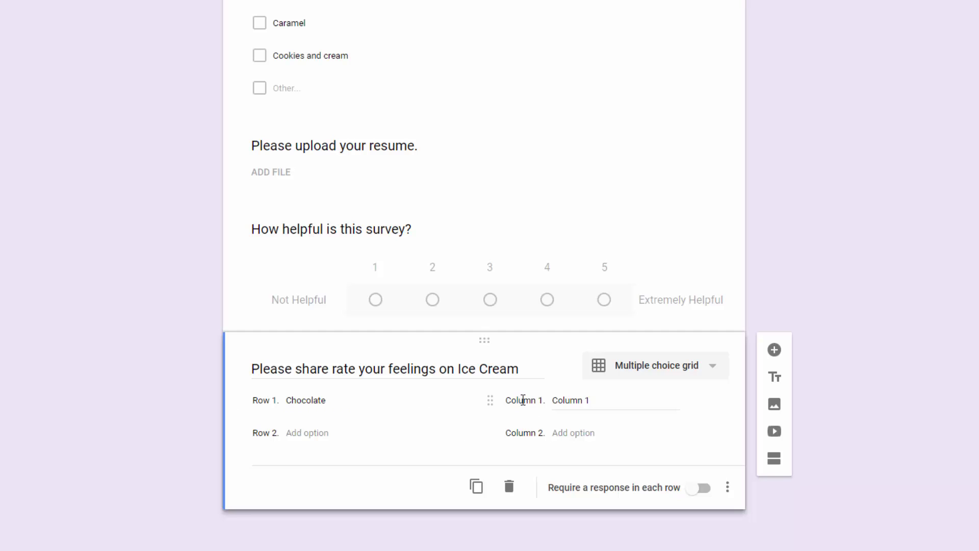
click(587, 403)
text(L)
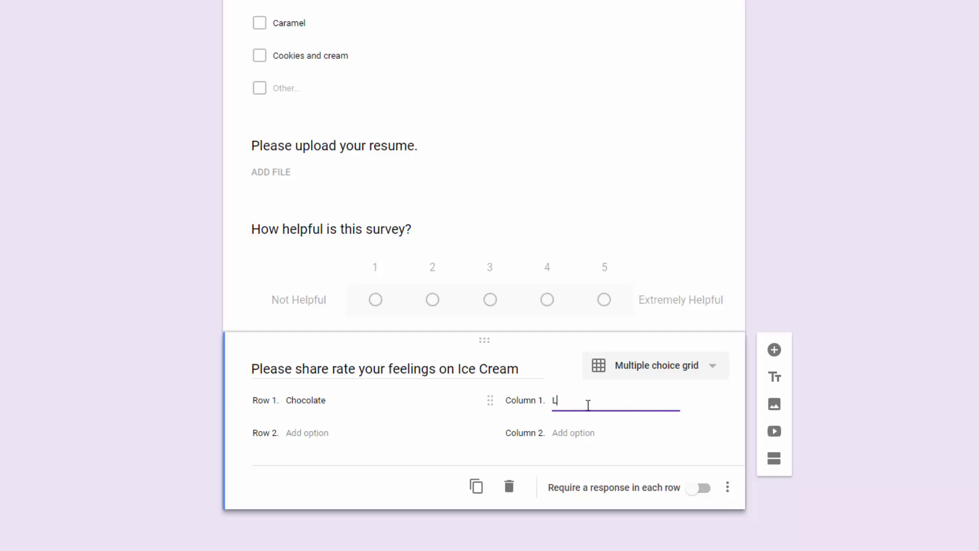
key(BackSpace)
text(HATE IT)
click(573, 435)
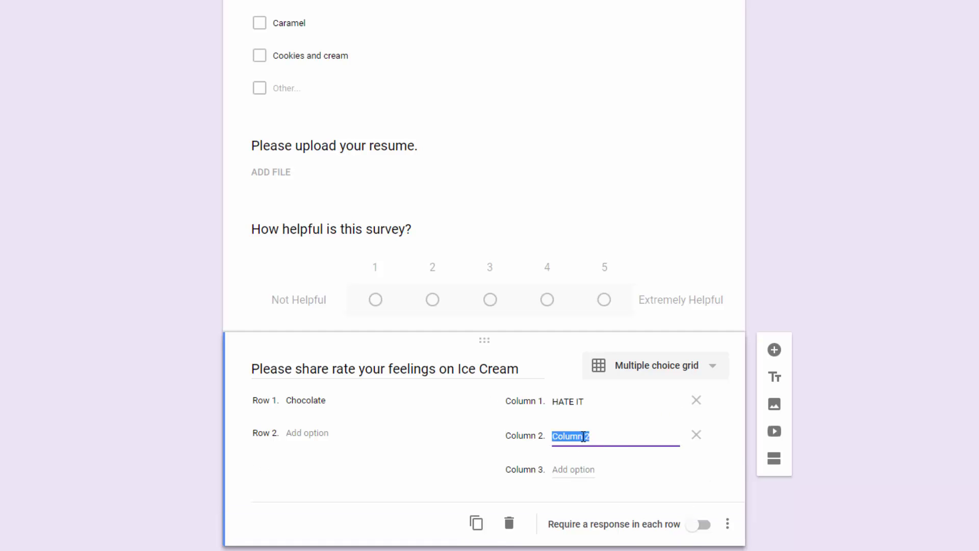
text(Kind of like it)
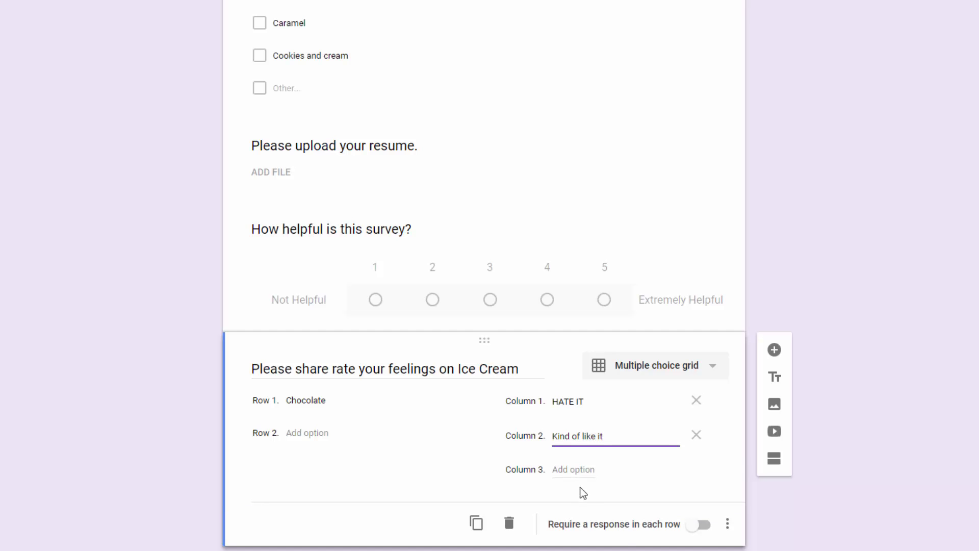
click(592, 470)
text(L)
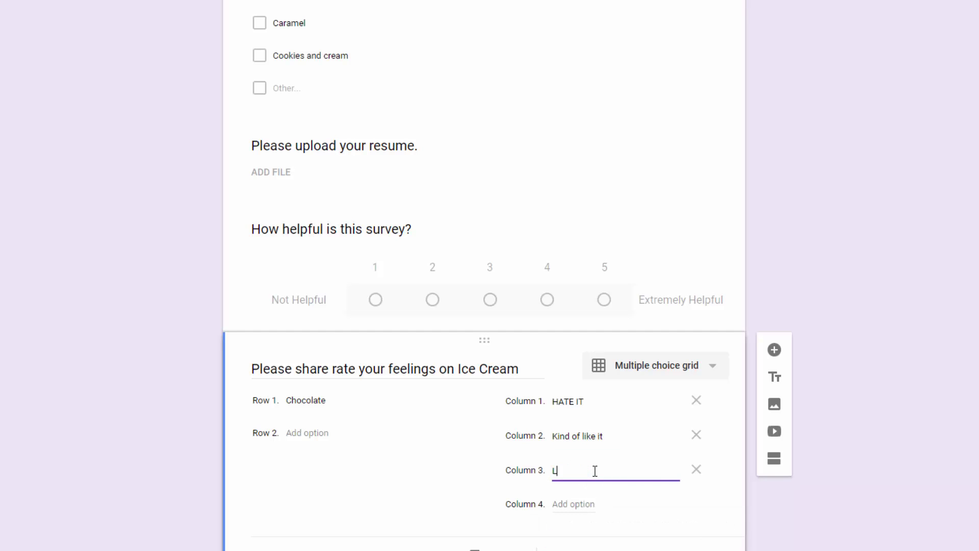
text(OVE IT)
- Add the rows "Vanilla" and "Strawberry" below "Chocolate" in the ice cream grid
click(295, 433)
text(V)
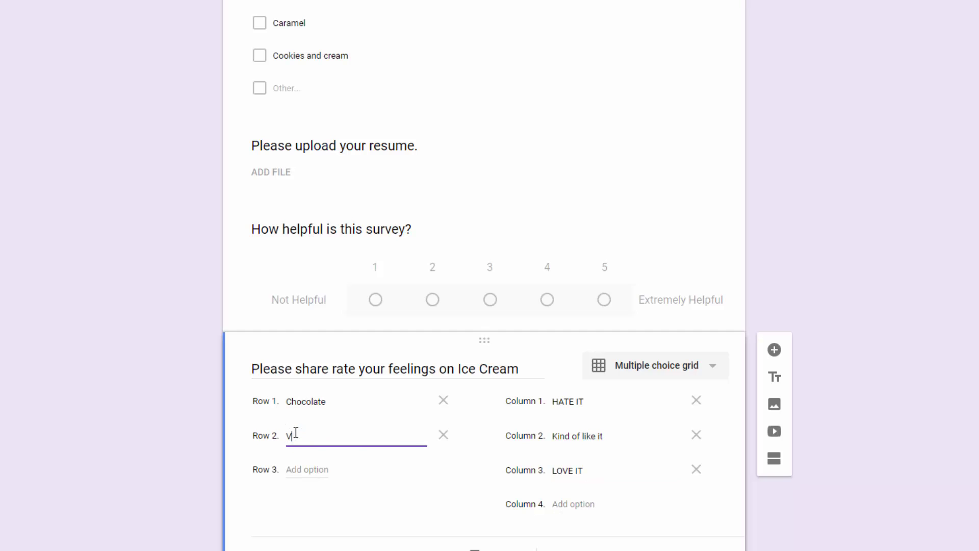
text(anilla)
click(288, 469)
text(Str)
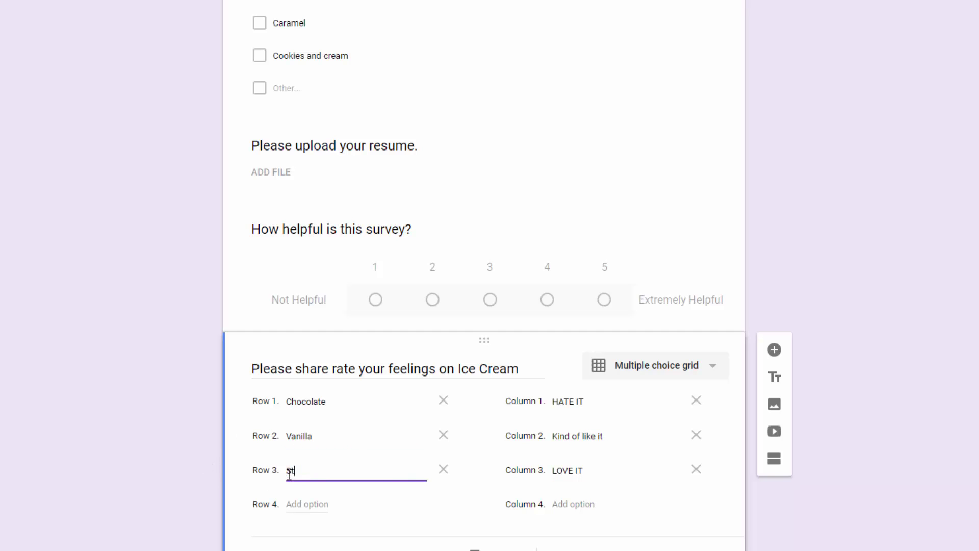
text(a)
key(BackSpace)
text(rawberry)
- Add another question below the ice cream grid and set its type to Date
click(774, 350)
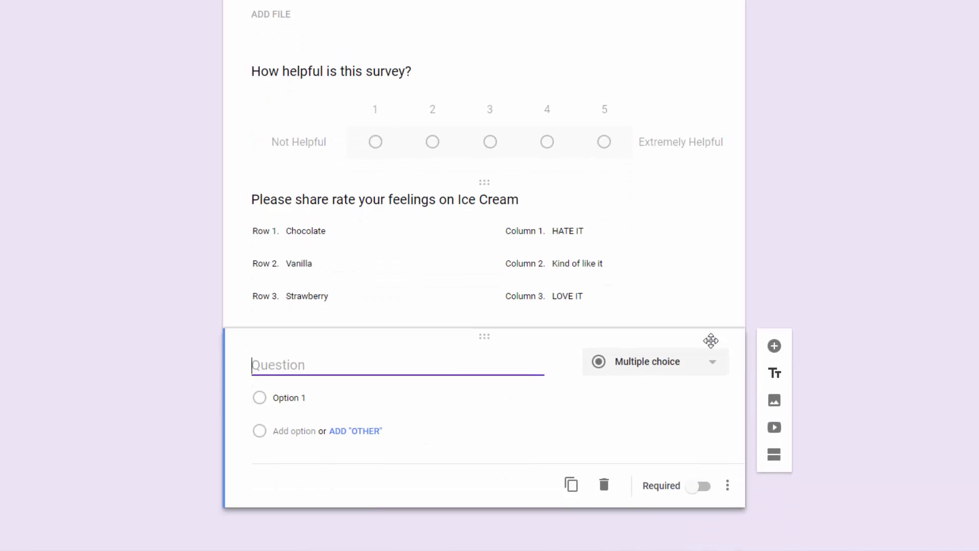
click(691, 360)
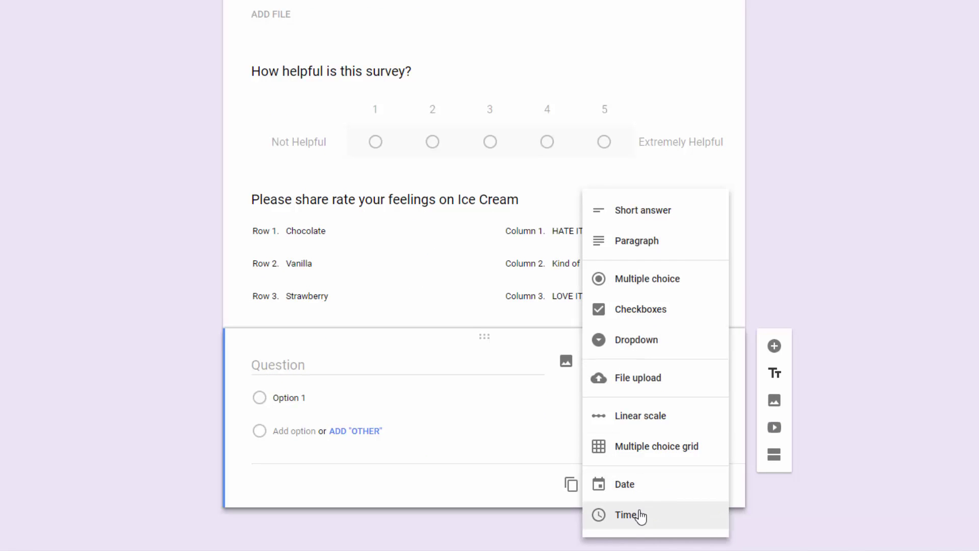
click(640, 494)
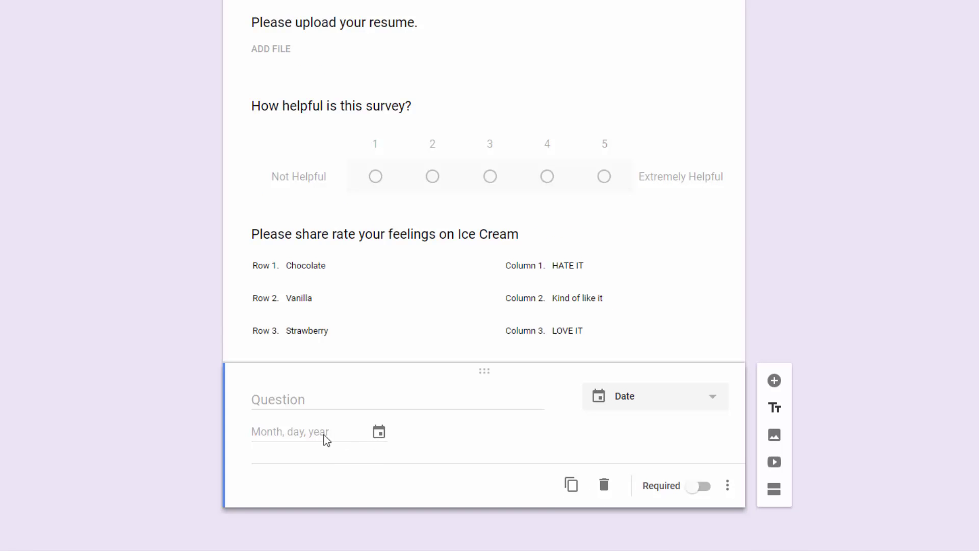
- Exclude the year from the date question so it asks only for month and day
click(727, 485)
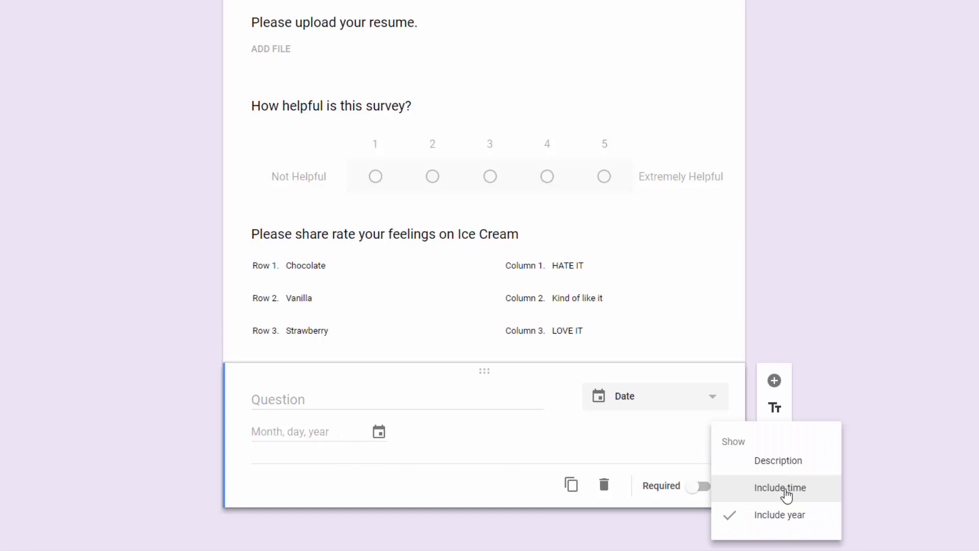
click(786, 515)
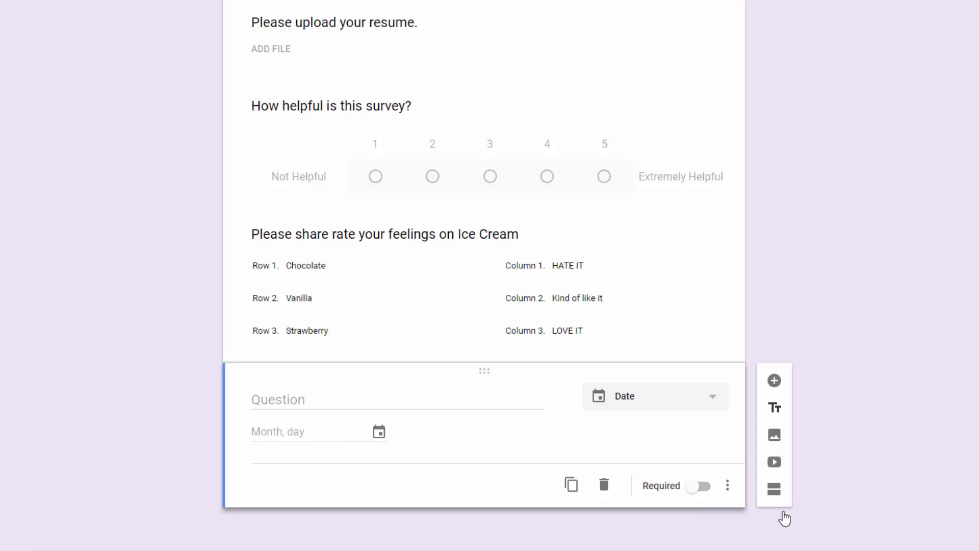
click(727, 489)
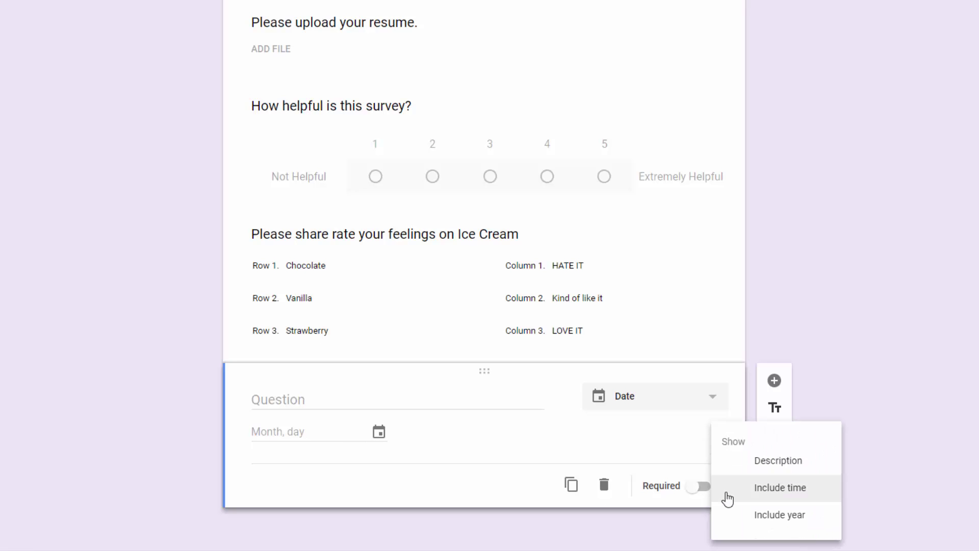
click(691, 468)
- Add another question below the date question and set its type to Time
click(774, 380)
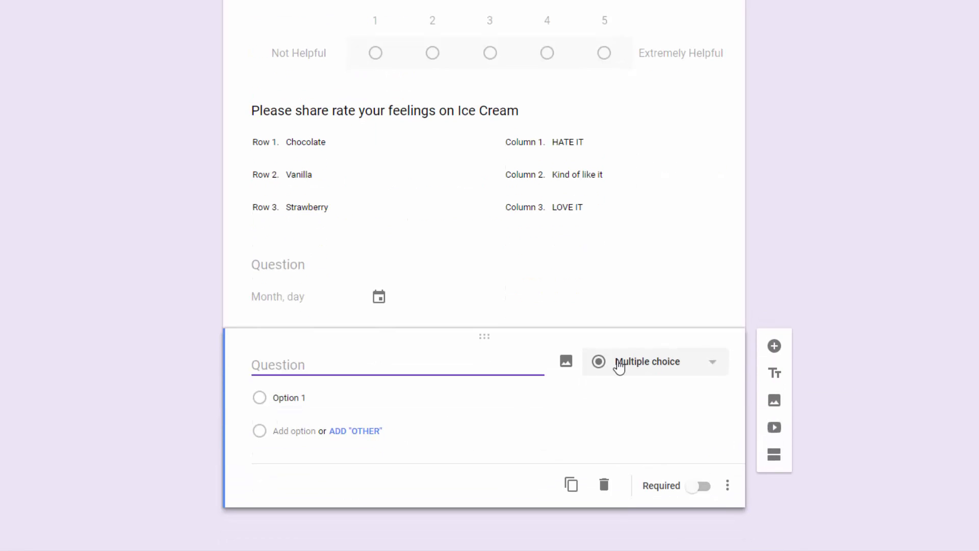
click(618, 364)
click(646, 521)
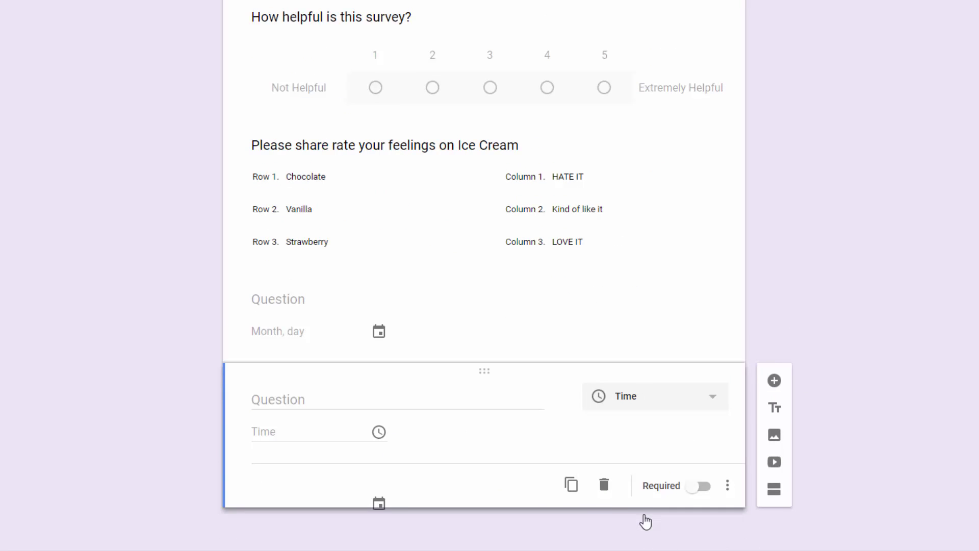
- Switch the time question's answer type to Duration and back to Time
click(727, 488)
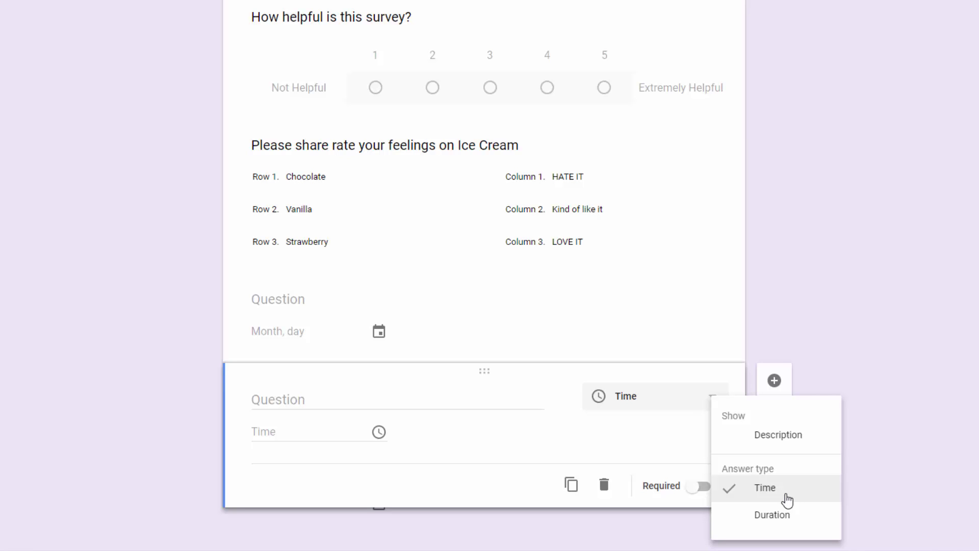
click(787, 520)
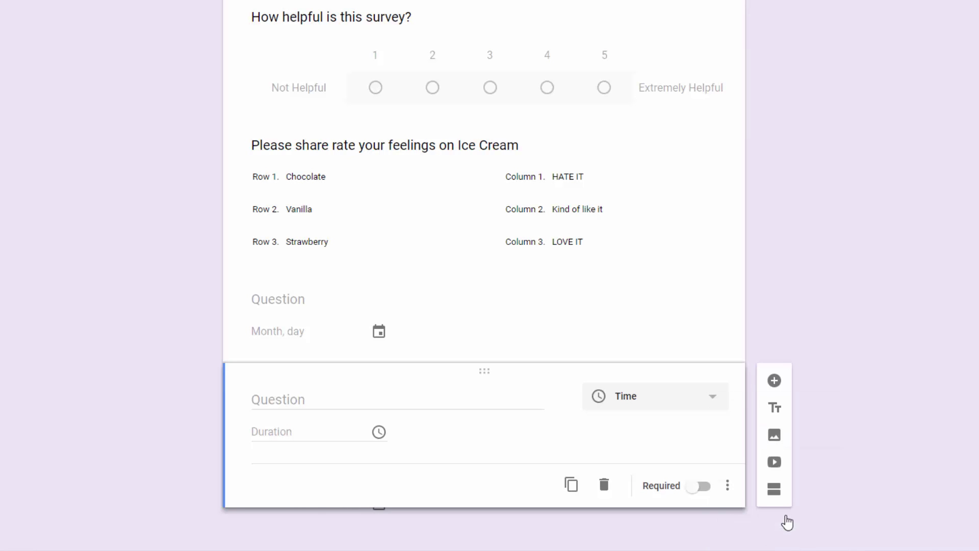
click(732, 488)
click(761, 488)
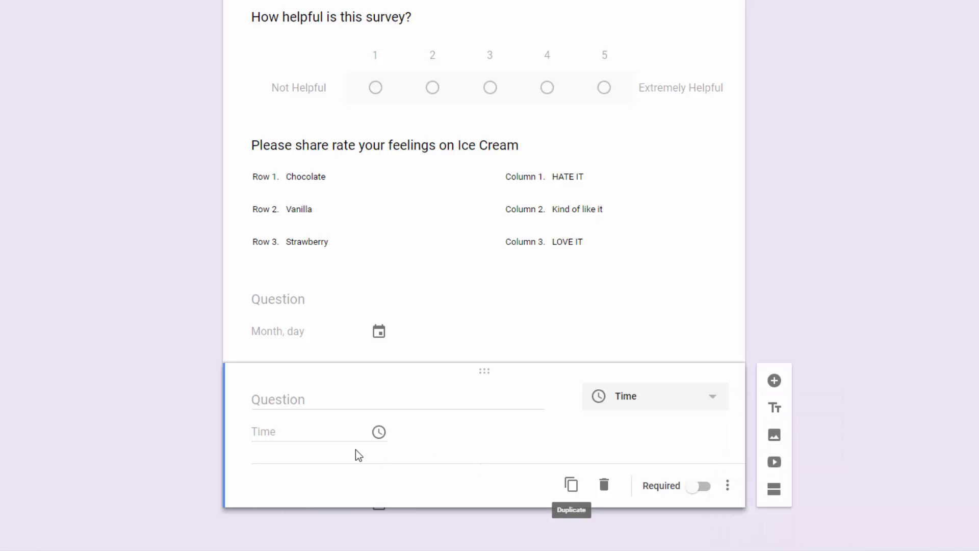